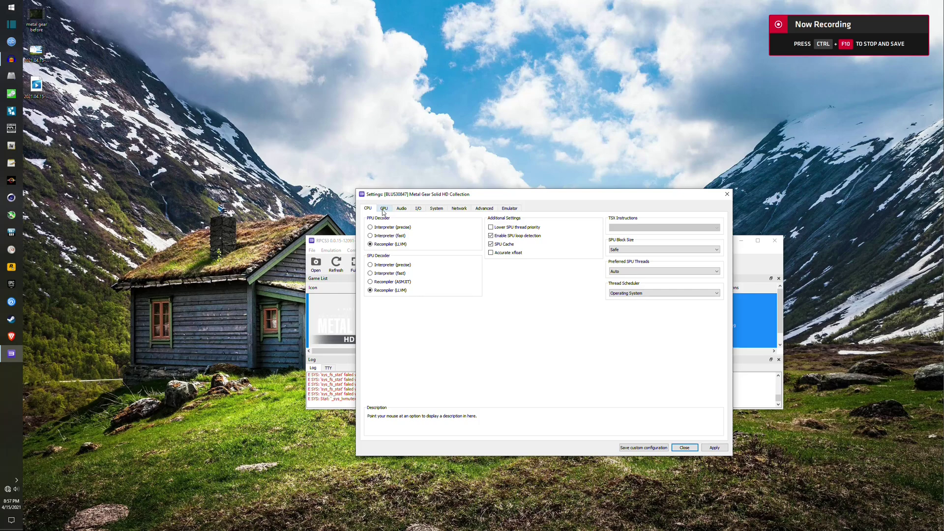
- Review the audio, I/O, system, network, GPU, advanced and emulator settings for Metal Gear Solid HD Collection
{"action": "left_click", "coordinate": [401, 208]}
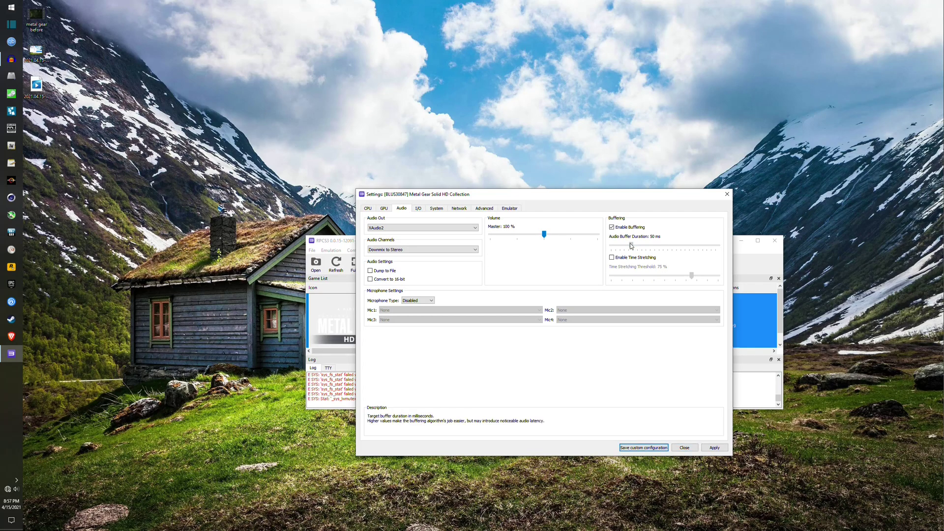
{"action": "key", "text": "ctrl+Tab"}
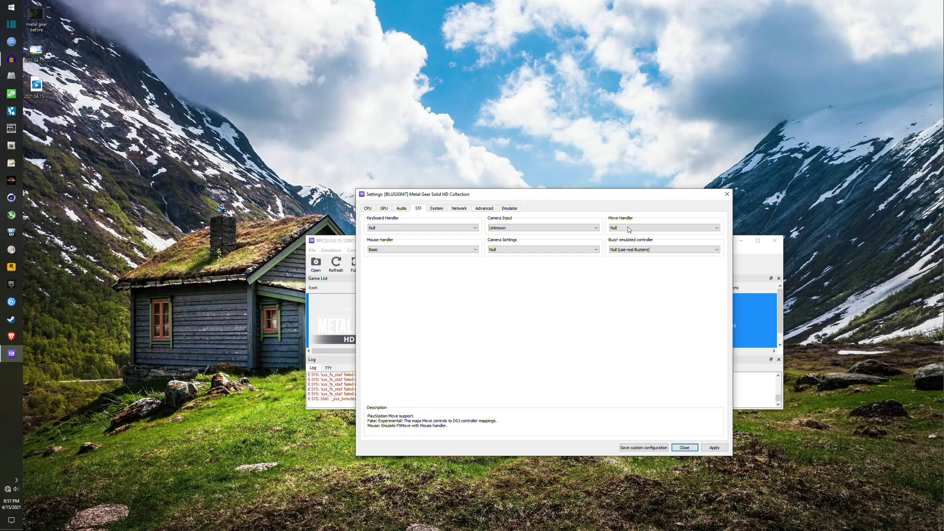
{"action": "left_click", "coordinate": [436, 209]}
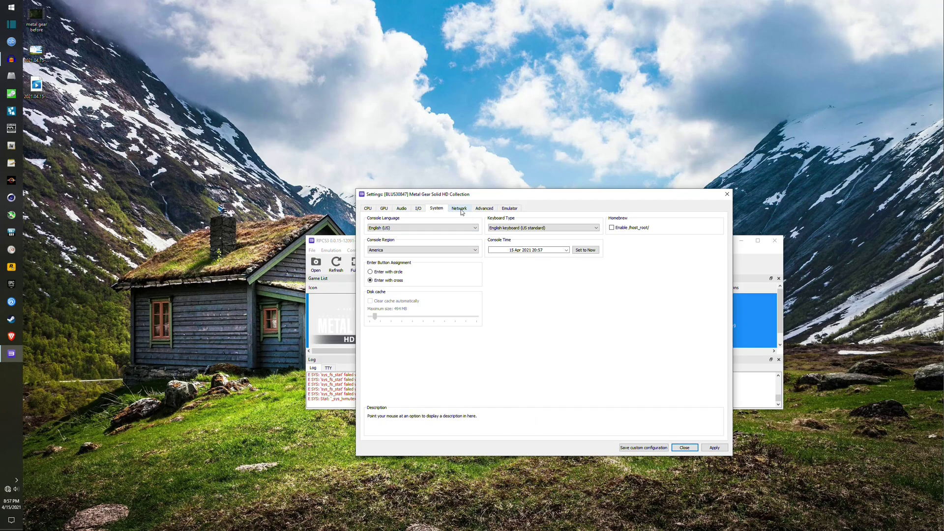
{"action": "left_click", "coordinate": [460, 209]}
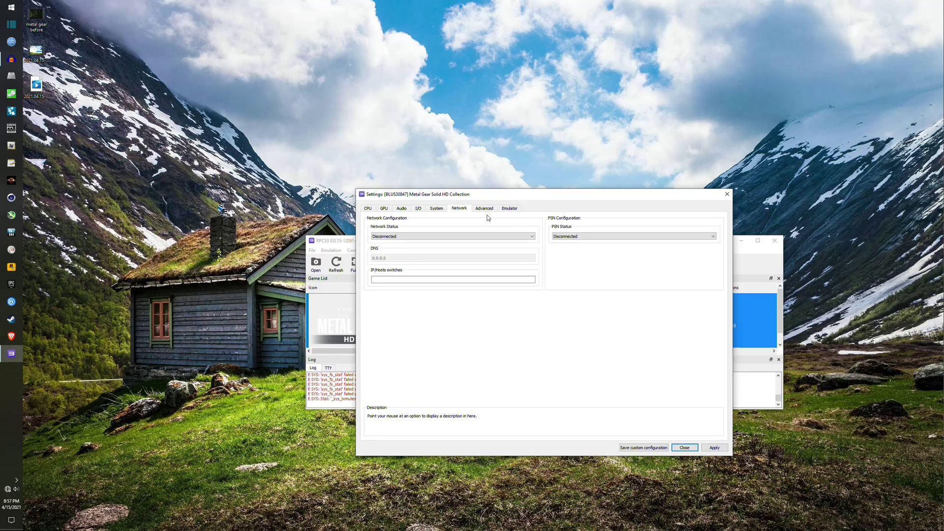
{"action": "left_click", "coordinate": [384, 210]}
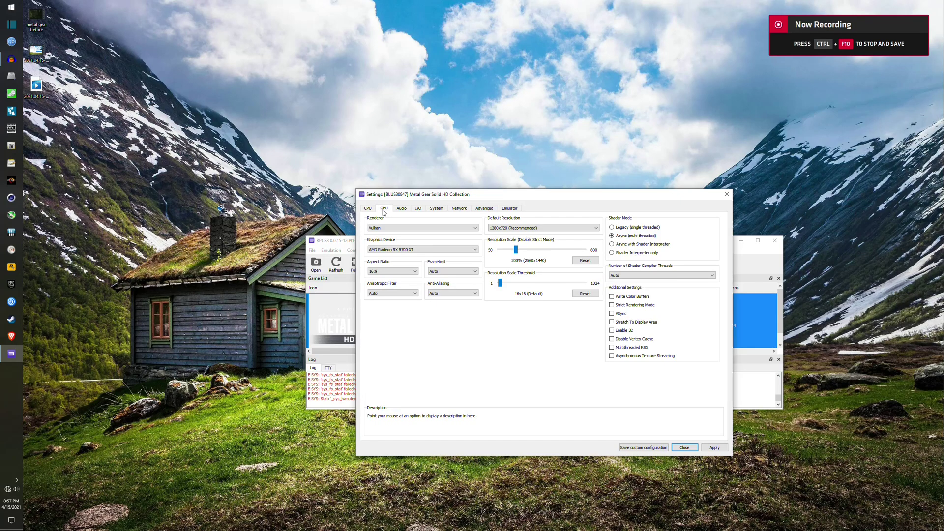
{"action": "left_click", "coordinate": [514, 251]}
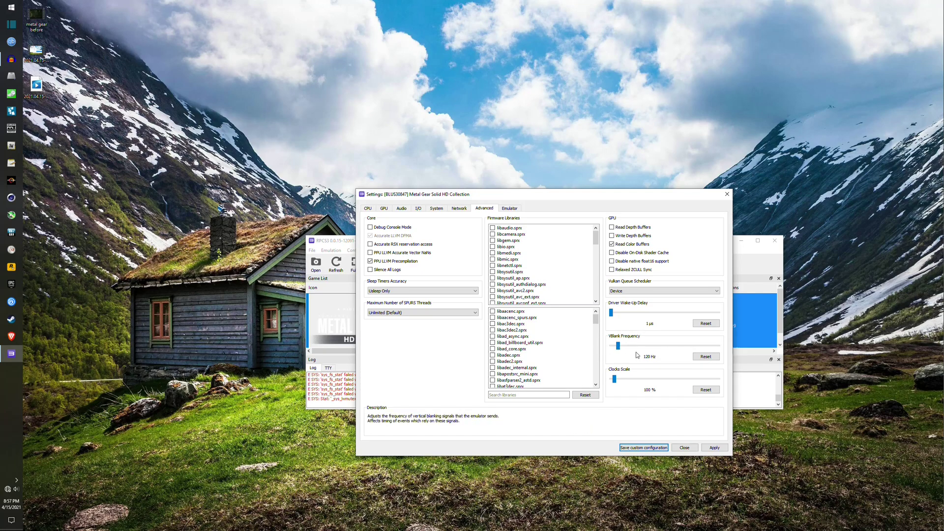
{"action": "left_click", "coordinate": [510, 209]}
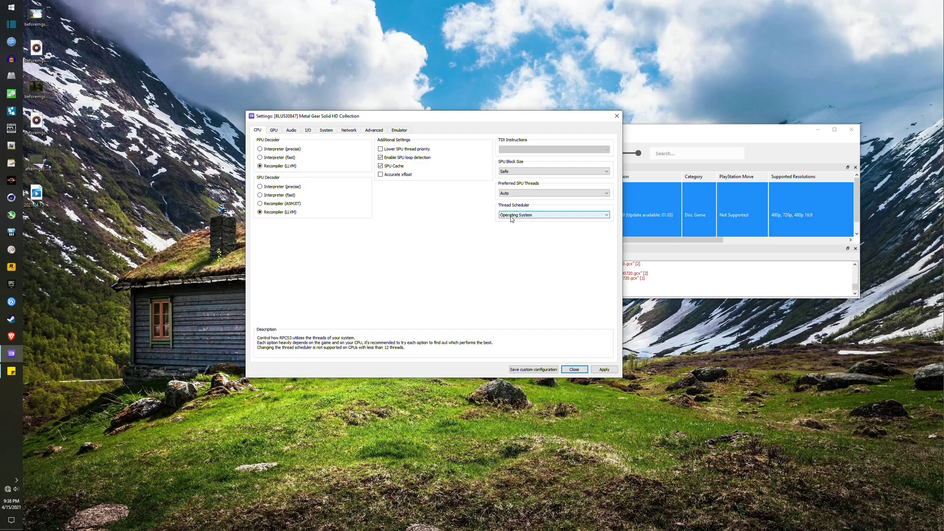
- Set Metal Gear Solid HD Collection's preferred SPU threads to 1 and its thread scheduler to RPCS3 Alternative Scheduler
{"action": "left_click", "coordinate": [504, 193]}
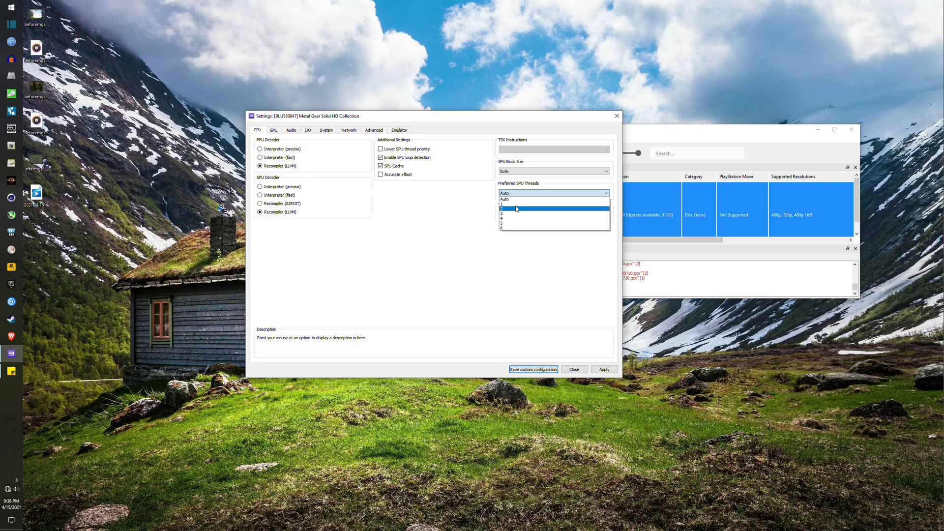
{"action": "left_click", "coordinate": [513, 207]}
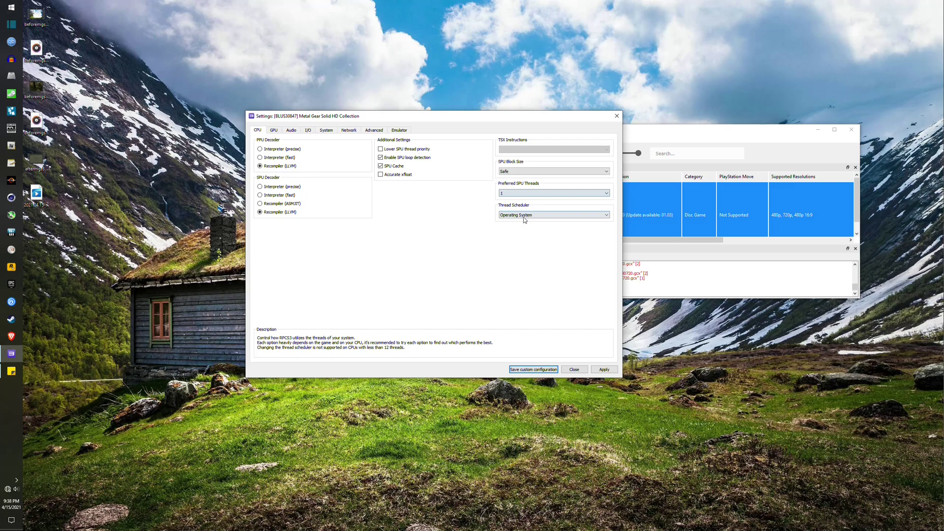
{"action": "left_click", "coordinate": [525, 216]}
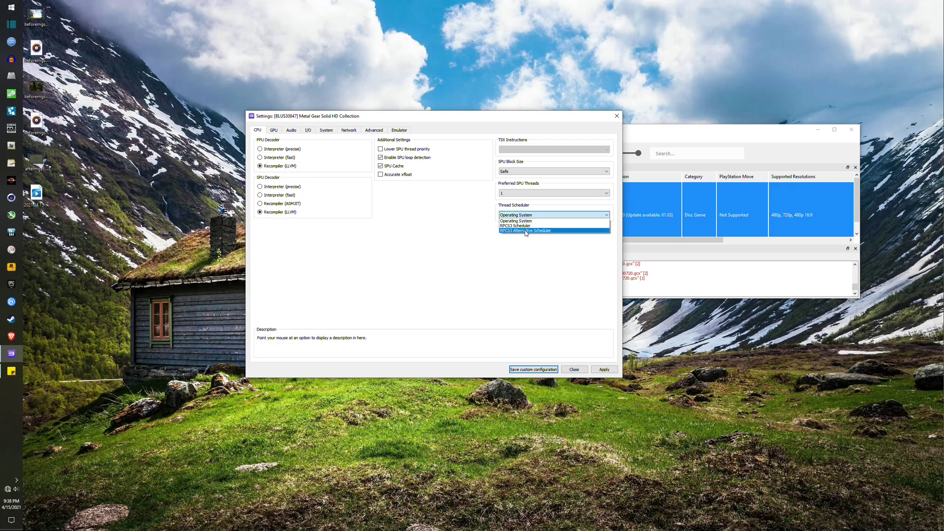
{"action": "left_click", "coordinate": [525, 231]}
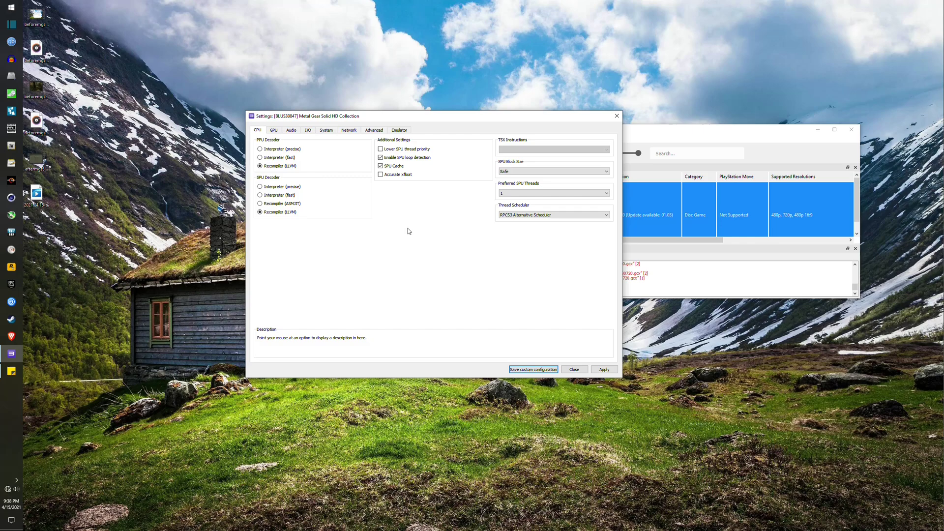
- Set the GPU resolution scale to 300% (3840x2160) and apply the changed configuration
{"action": "left_click", "coordinate": [274, 130]}
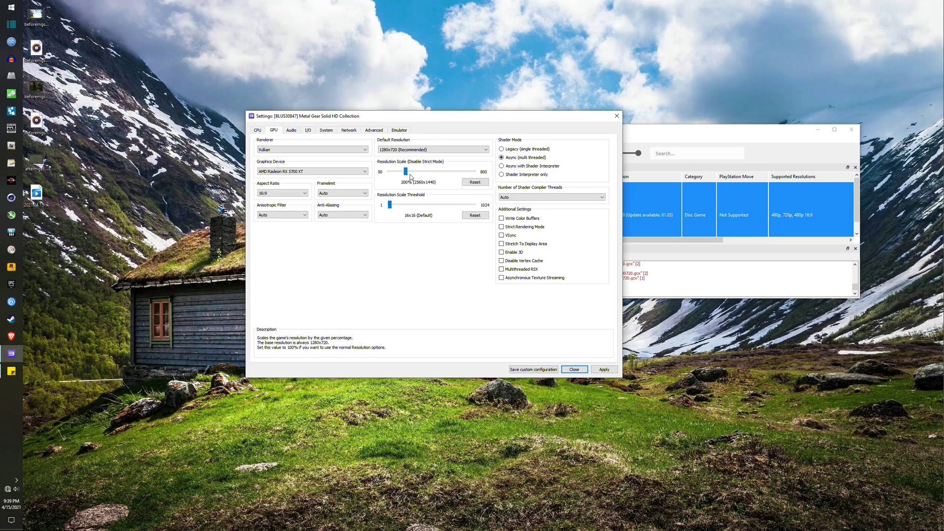
{"action": "left_click_drag", "start_coordinate": [406, 173], "coordinate": [412, 174]}
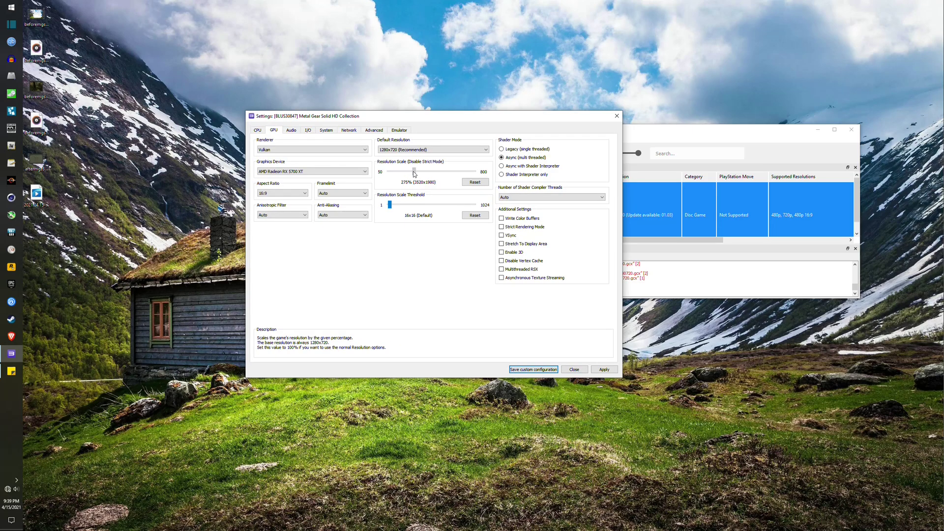
{"action": "left_click", "coordinate": [605, 370]}
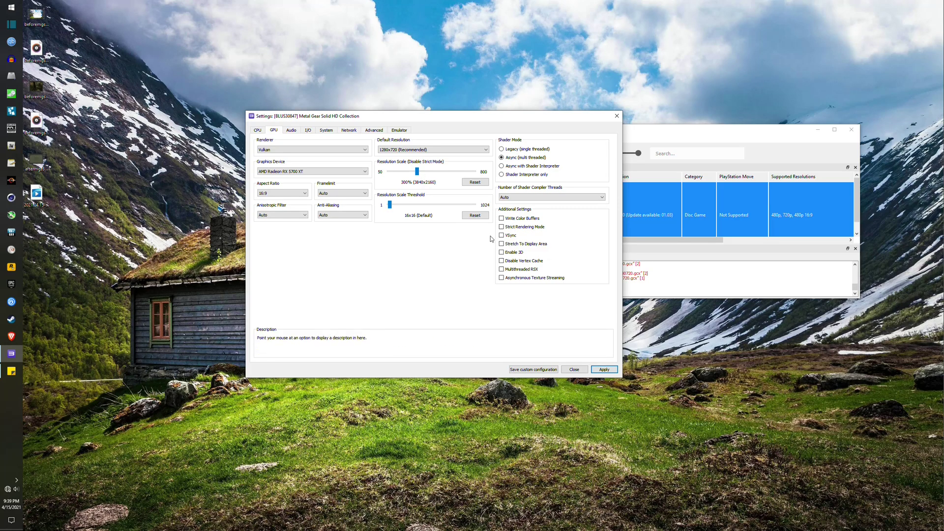
- Check the game's remaining audio, I/O, system, network, advanced and emulator settings, including the VBlank frequency
{"action": "left_click", "coordinate": [291, 130]}
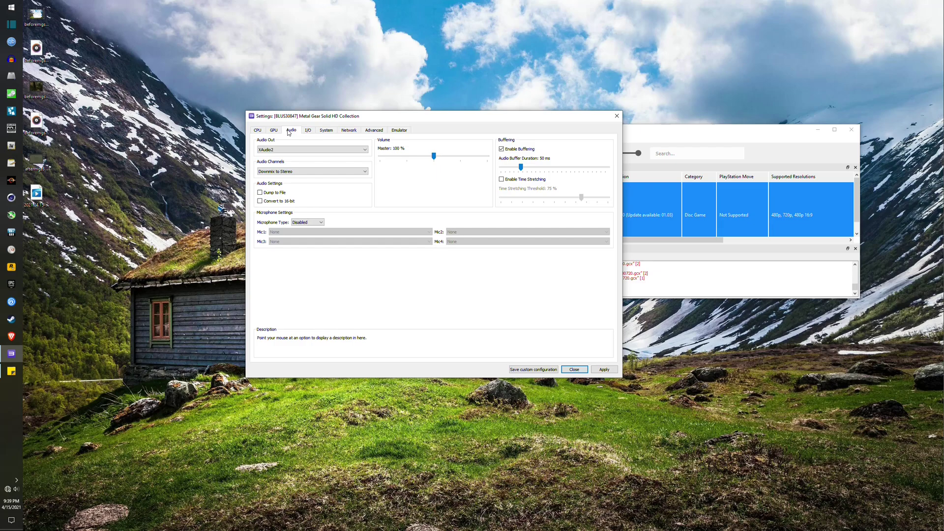
{"action": "left_click", "coordinate": [308, 130]}
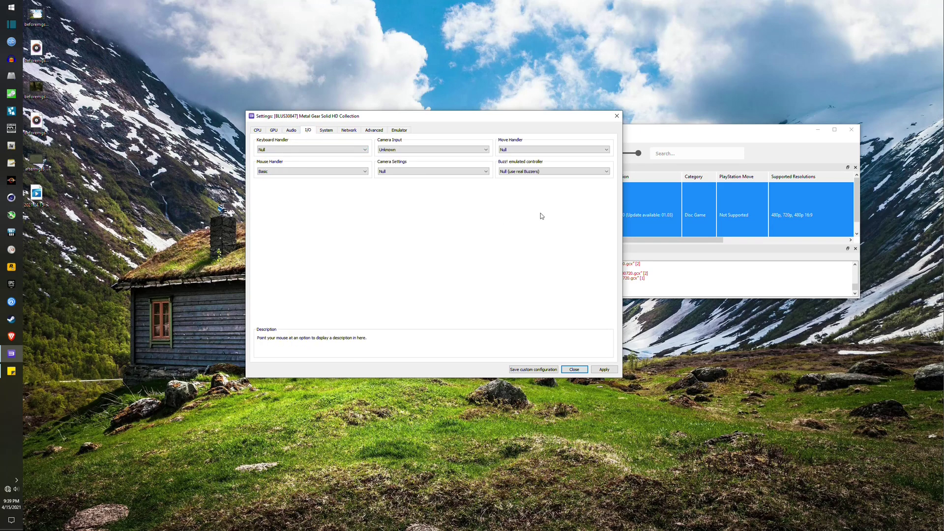
{"action": "left_click", "coordinate": [326, 130]}
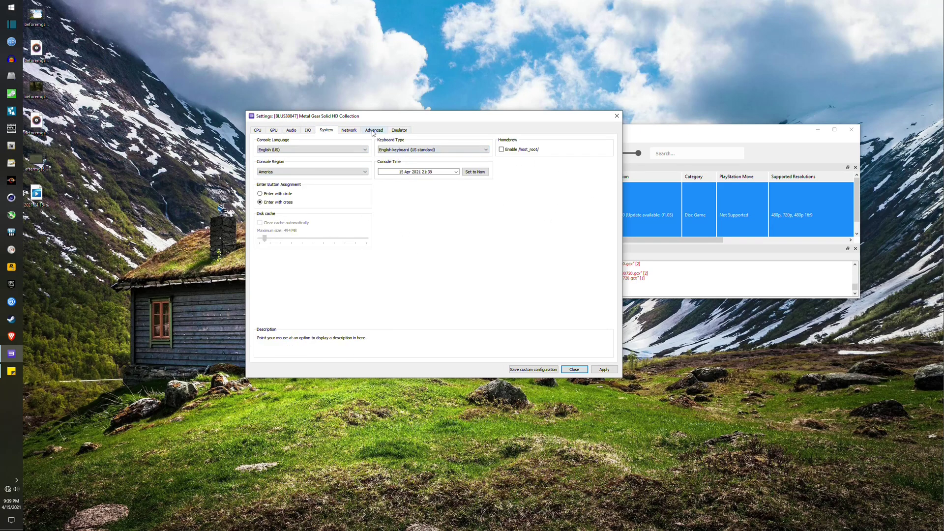
{"action": "left_click", "coordinate": [348, 132]}
{"action": "left_click", "coordinate": [374, 130]}
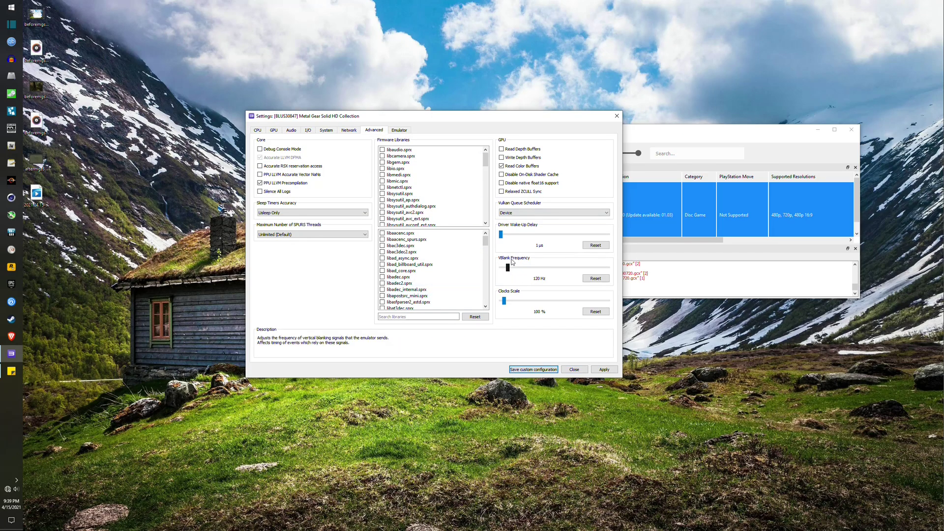
{"action": "left_click", "coordinate": [398, 130]}
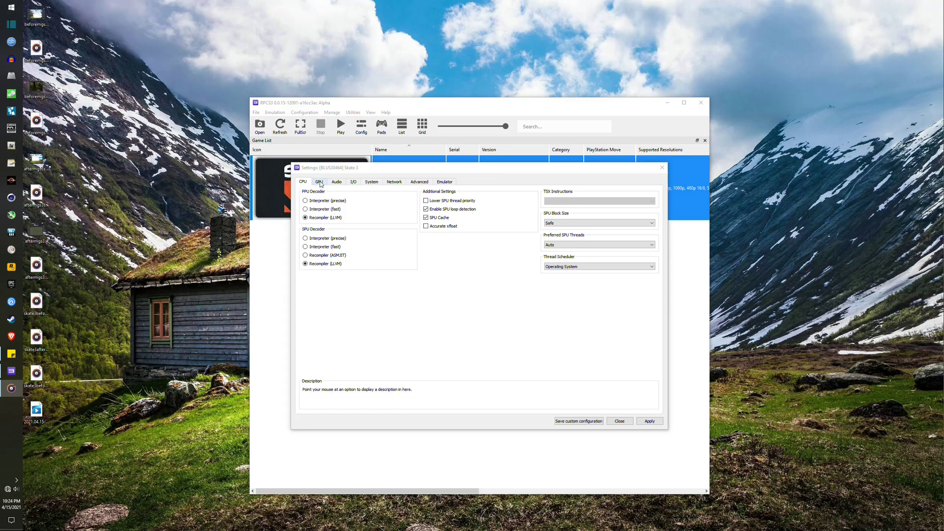
- Check Skate 3's CPU and GPU settings and apply a VBlank frequency of 240 Hz in its advanced settings
{"action": "left_click", "coordinate": [304, 184]}
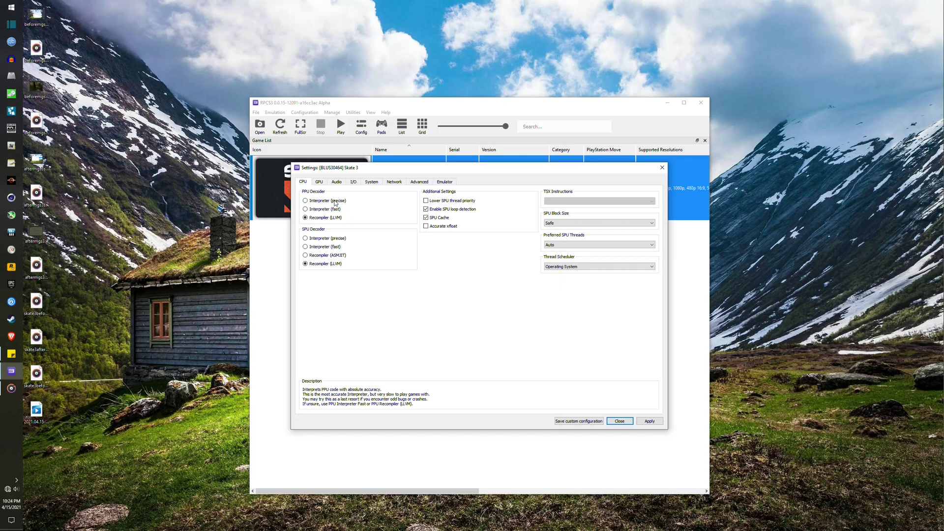
{"action": "key", "text": "ctrl+Tab"}
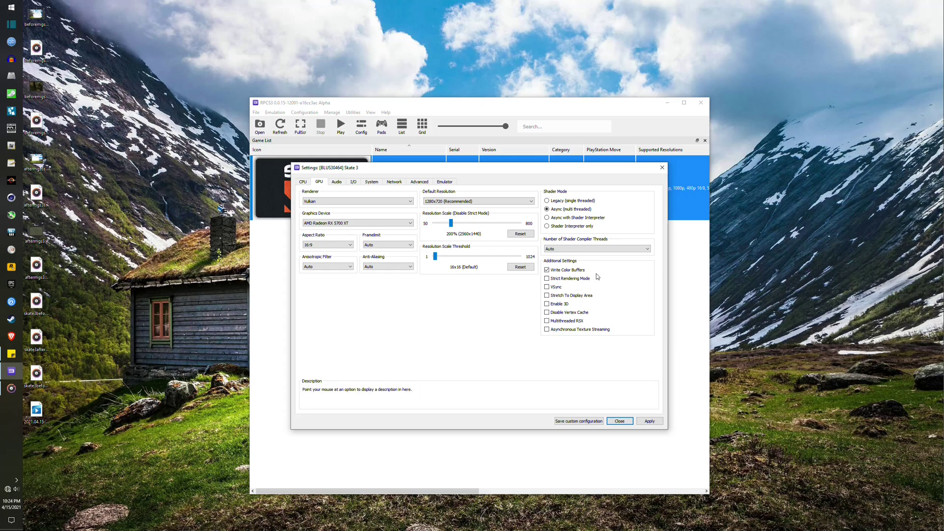
{"action": "left_click", "coordinate": [419, 182]}
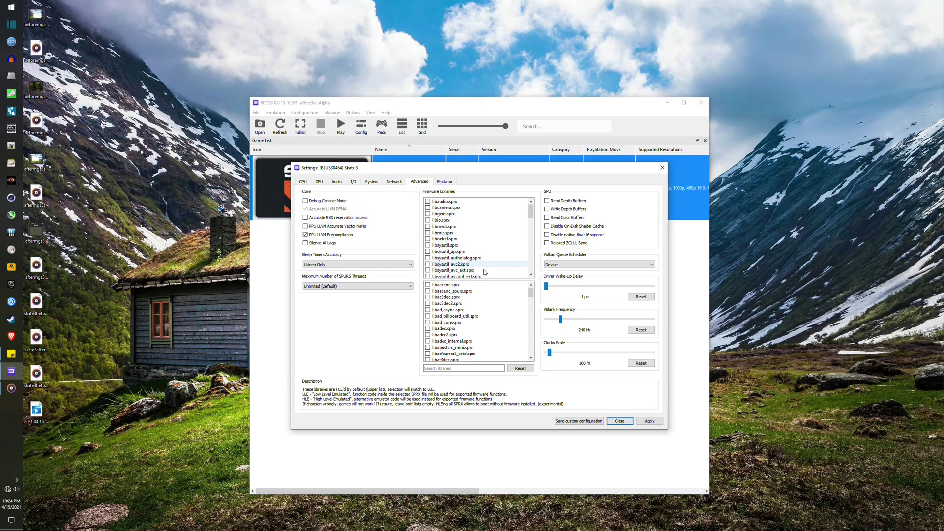
{"action": "left_click", "coordinate": [560, 323]}
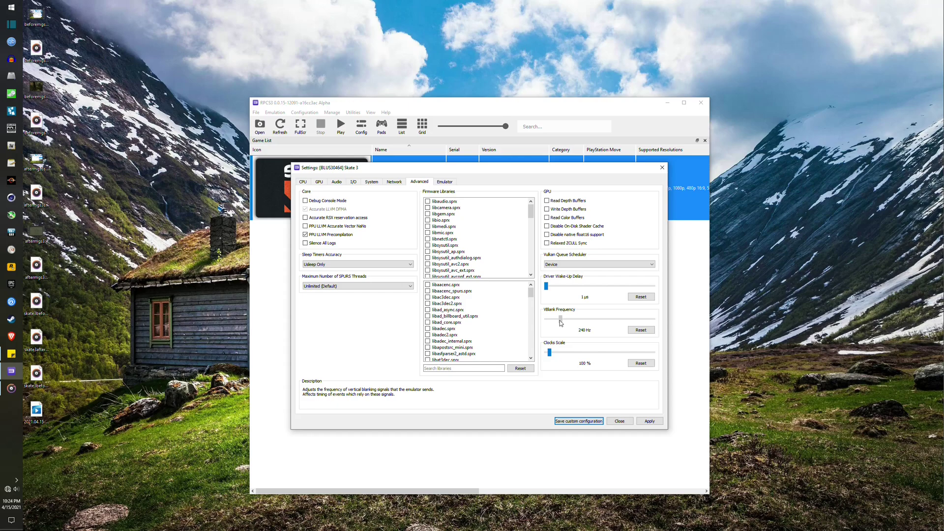
{"action": "left_click_drag", "start_coordinate": [561, 322], "coordinate": [560, 323]}
{"action": "left_click", "coordinate": [650, 421]}
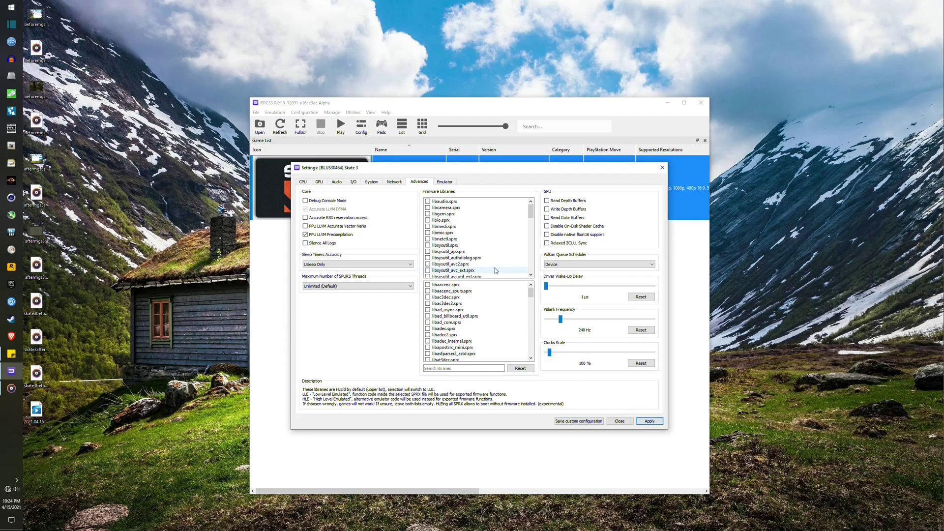
- Review Skate 3's emulator, network, system and I/O settings and save its custom configuration
{"action": "left_click", "coordinate": [445, 182]}
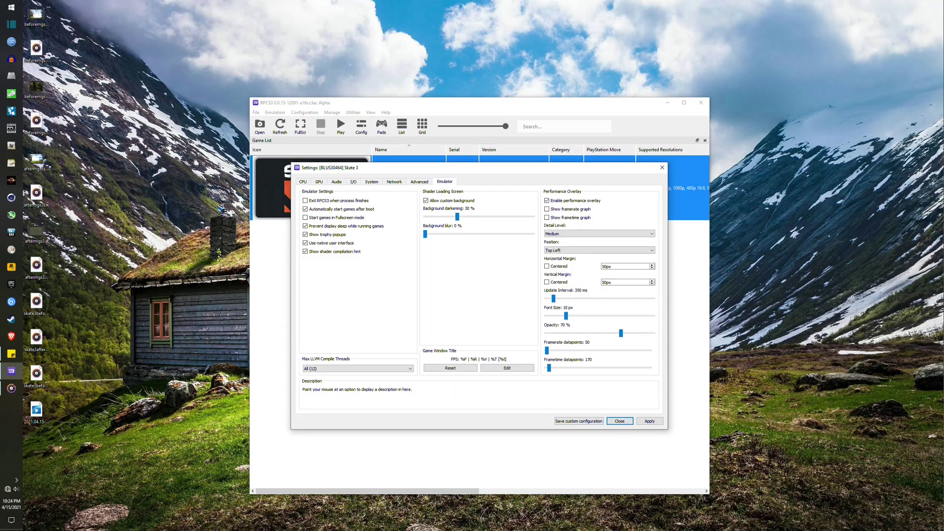
{"action": "left_click", "coordinate": [394, 182]}
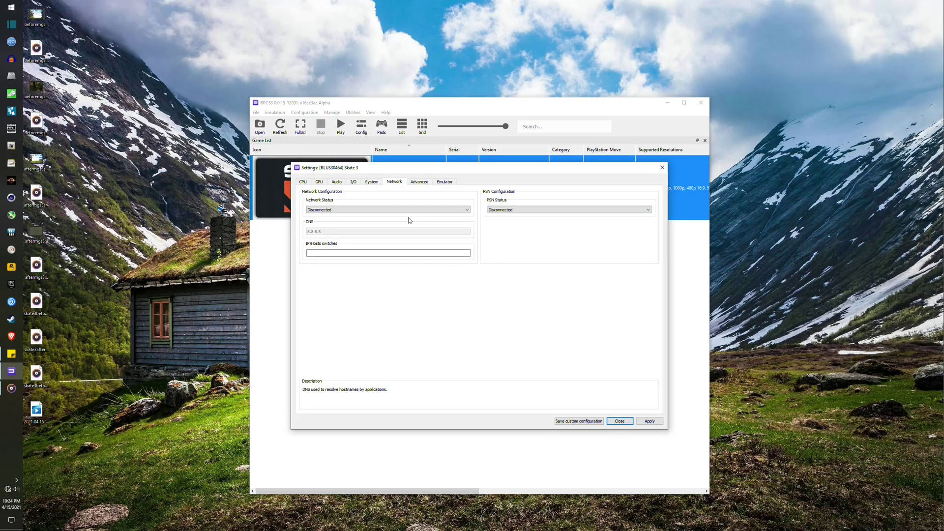
{"action": "left_click", "coordinate": [372, 182]}
{"action": "left_click", "coordinate": [352, 182]}
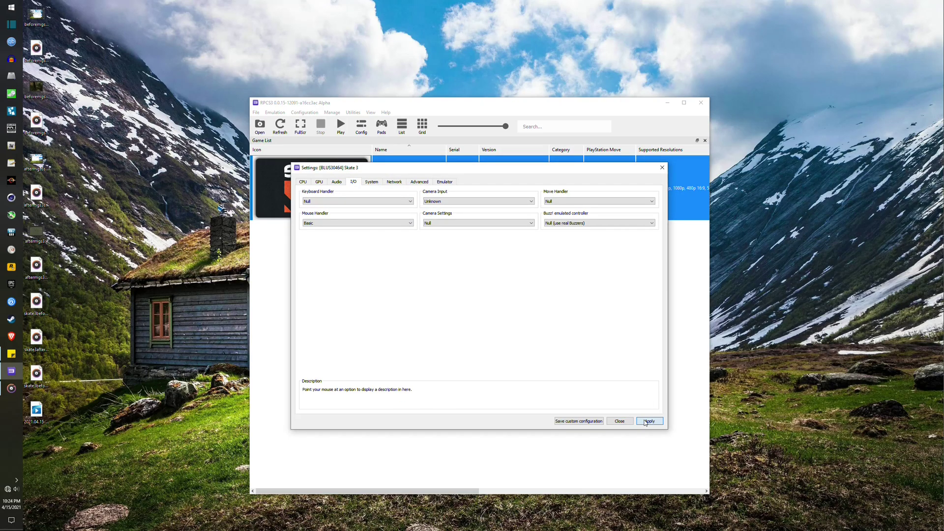
{"action": "left_click", "coordinate": [579, 421]}
{"action": "key", "text": "Return"}
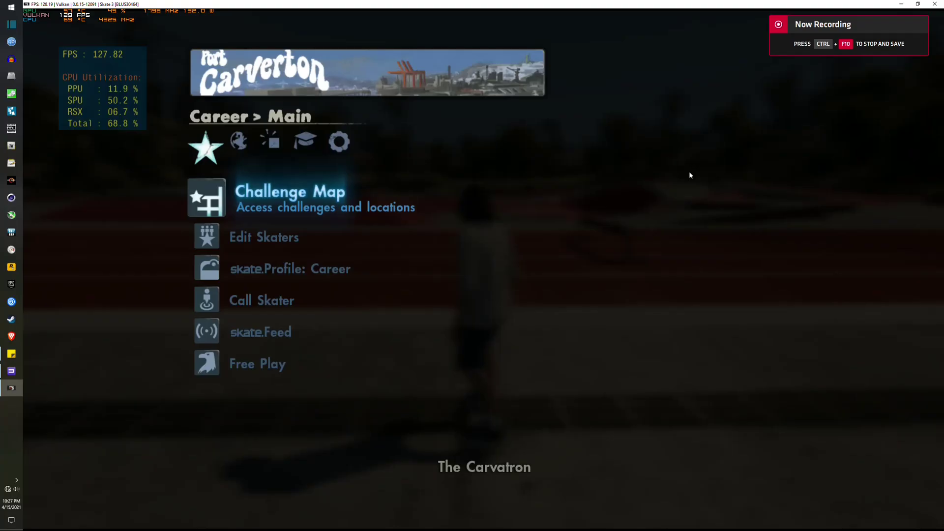
- In the running Skate 3 game, choose The Carvatron from the University District locations
{"action": "key", "text": "x"}
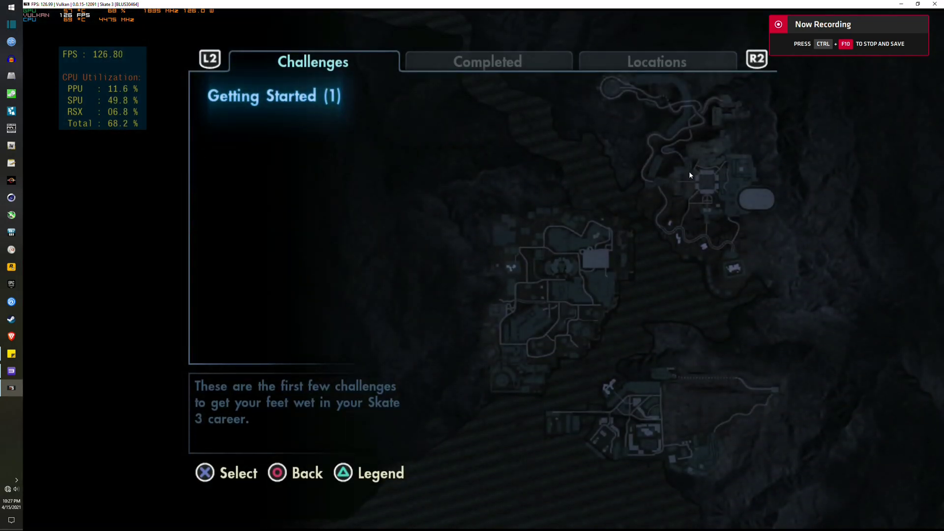
{"action": "key", "text": "r"}
{"action": "key", "text": "Down"}
{"action": "key", "text": "Down"}
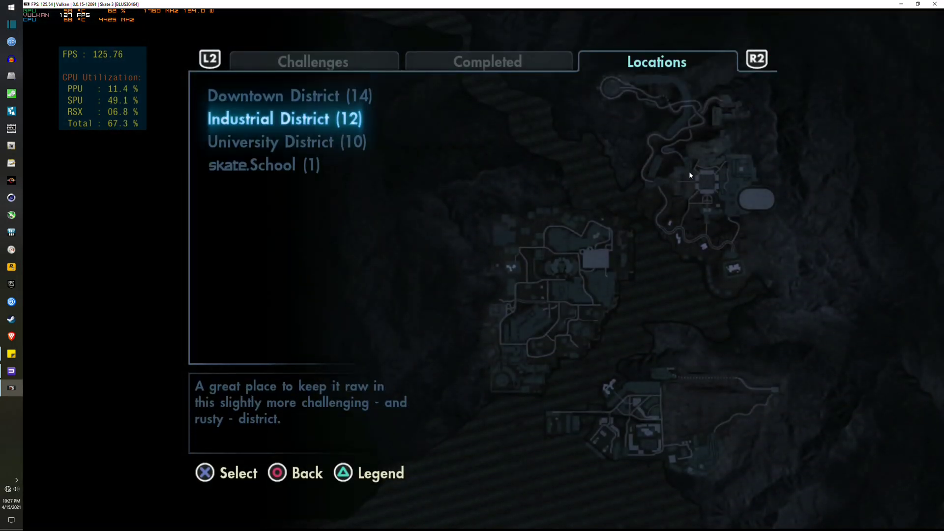
{"action": "key", "text": "x"}
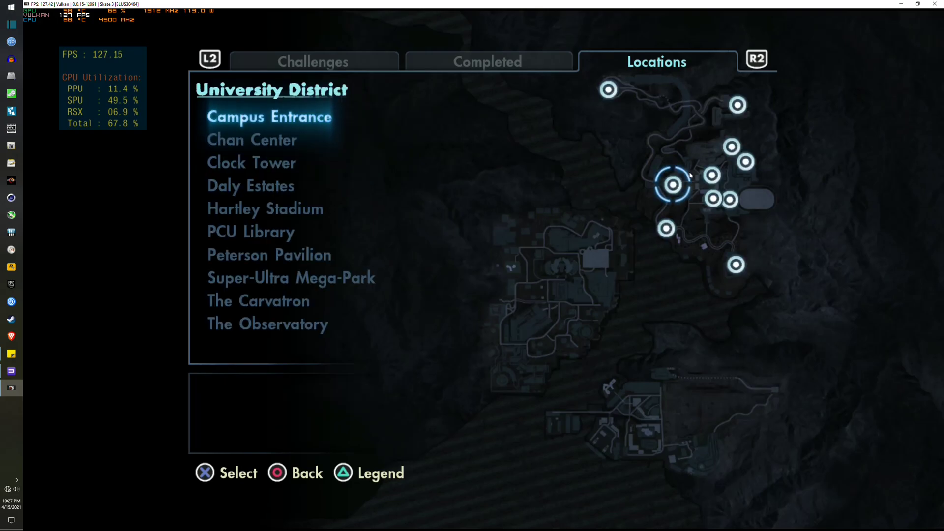
{"action": "key", "text": "Down"}
{"action": "key", "text": "Down"}
{"action": "key", "text": "Down"}
{"action": "key", "text": "Down"}
{"action": "key", "text": "Down"}
{"action": "key", "text": "Down"}
{"action": "key", "text": "Down"}
{"action": "key", "text": "Down"}
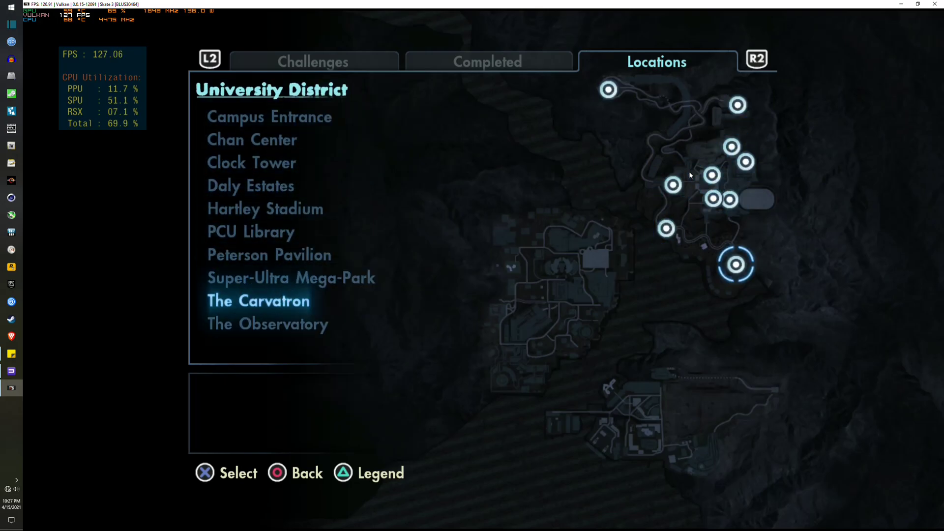
{"action": "key", "text": "x"}
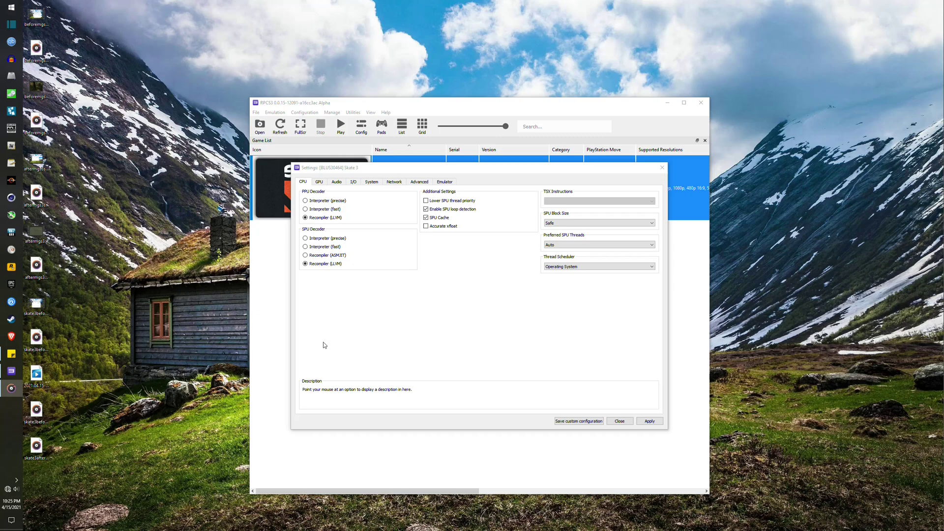
- In Skate 3's CPU settings, set the thread scheduler to RPCS3 Alternative Scheduler and the preferred SPU threads to 2
{"action": "left_click", "coordinate": [392, 314]}
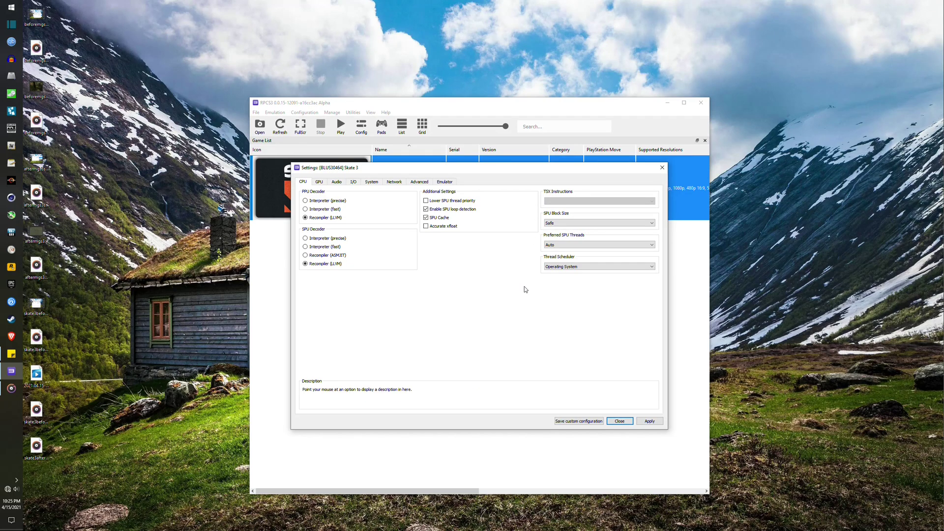
{"action": "left_click", "coordinate": [560, 267]}
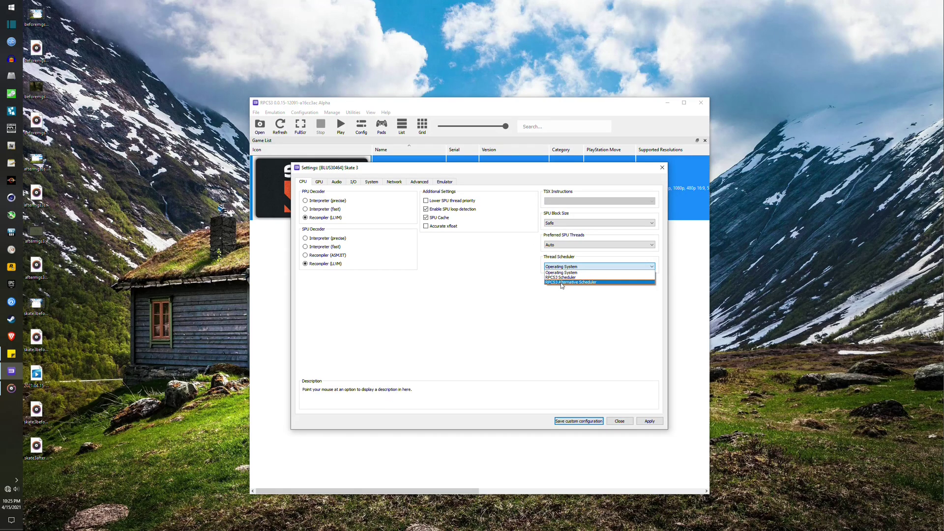
{"action": "left_click", "coordinate": [562, 282]}
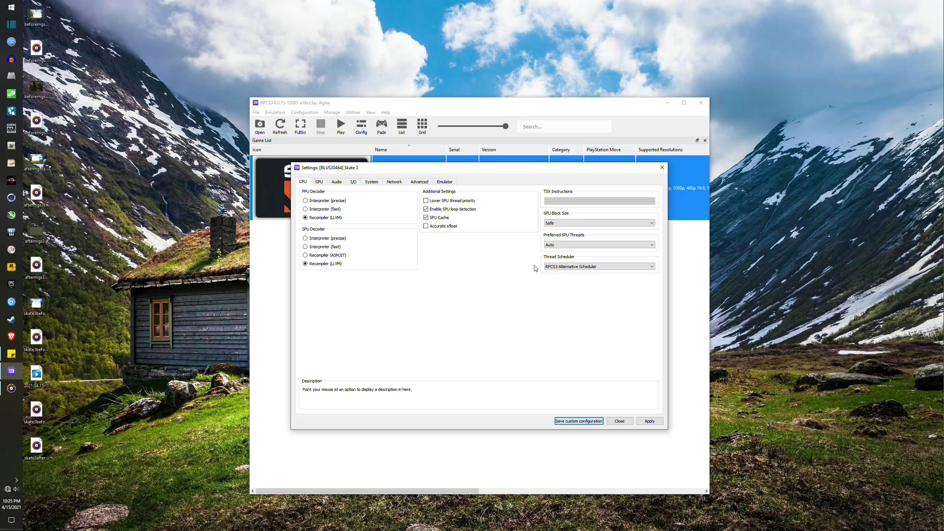
{"action": "left_click", "coordinate": [557, 245]}
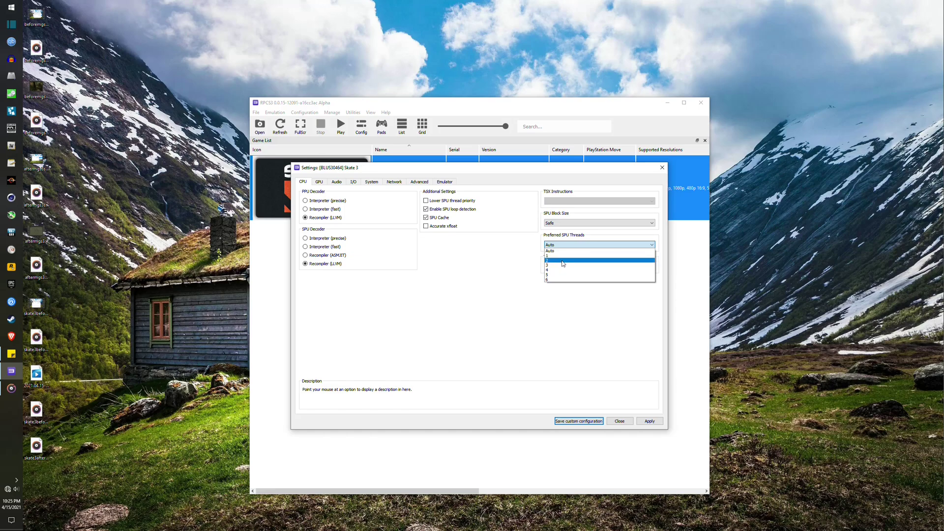
{"action": "left_click", "coordinate": [558, 261]}
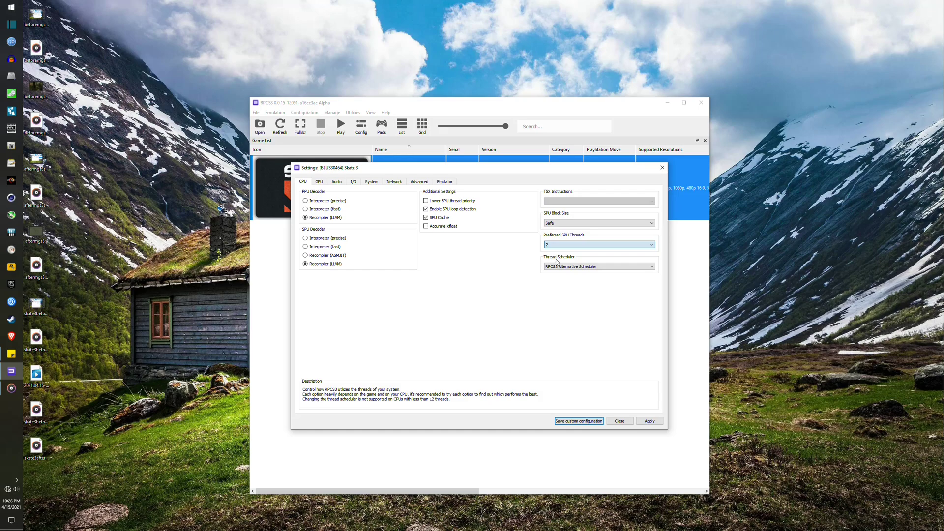
- Enable Relaxed ZCULL Sync in Skate 3's advanced settings
{"action": "left_click", "coordinate": [418, 182]}
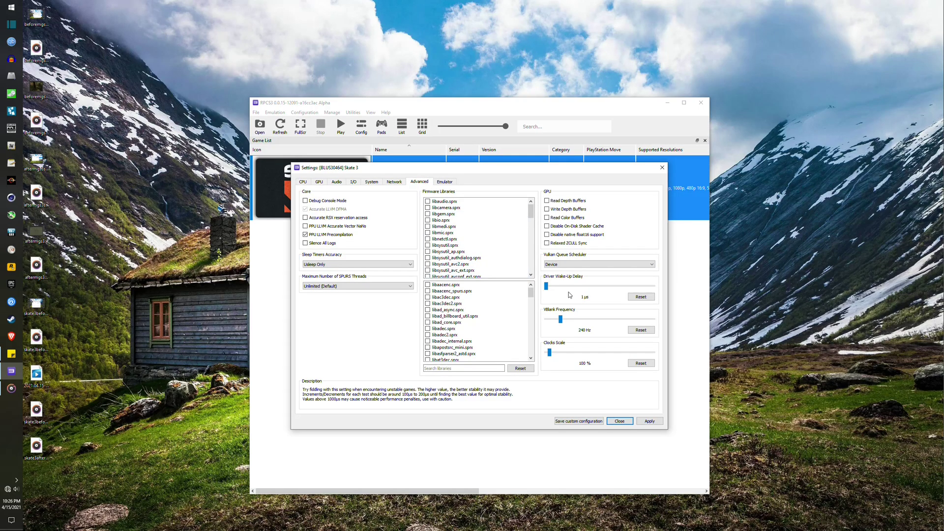
{"action": "left_click", "coordinate": [572, 243]}
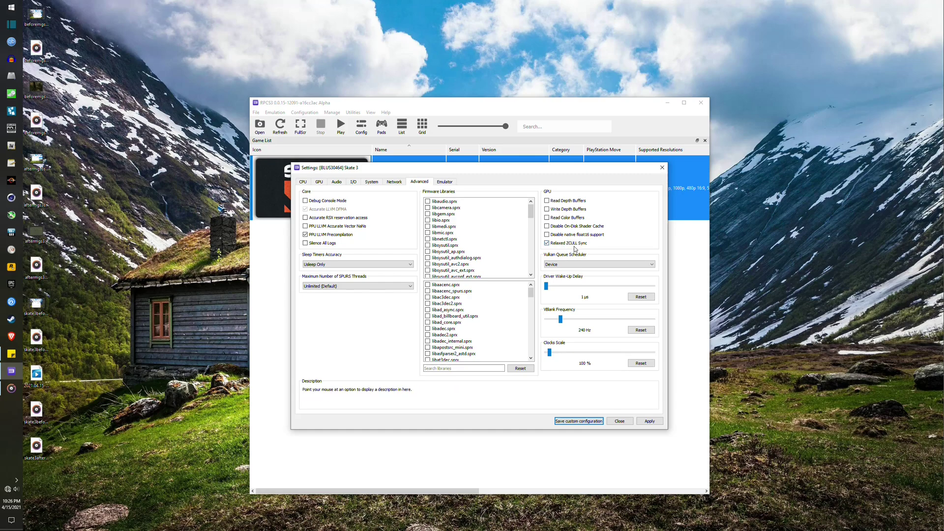
- In Skate 3's GPU settings, disable anti-aliasing, raise the resolution scale above 200% and apply the changes
{"action": "left_click", "coordinate": [319, 182]}
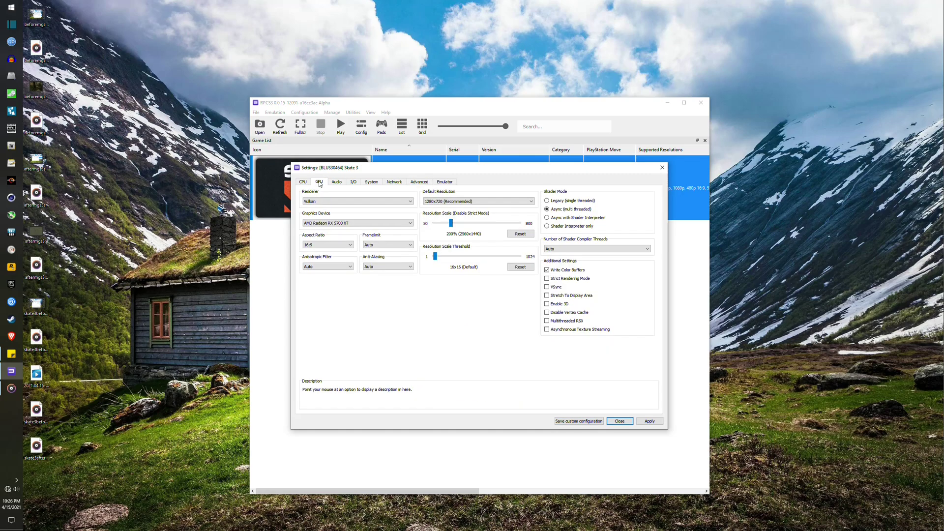
{"action": "left_click", "coordinate": [379, 267]}
{"action": "left_click", "coordinate": [397, 261]}
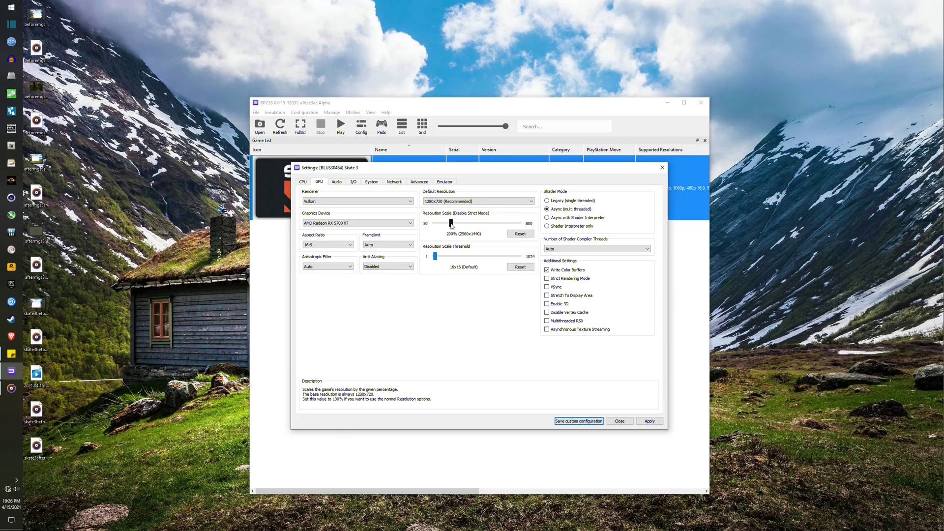
{"action": "left_click_drag", "start_coordinate": [451, 224], "coordinate": [463, 225]}
{"action": "left_click", "coordinate": [650, 421]}
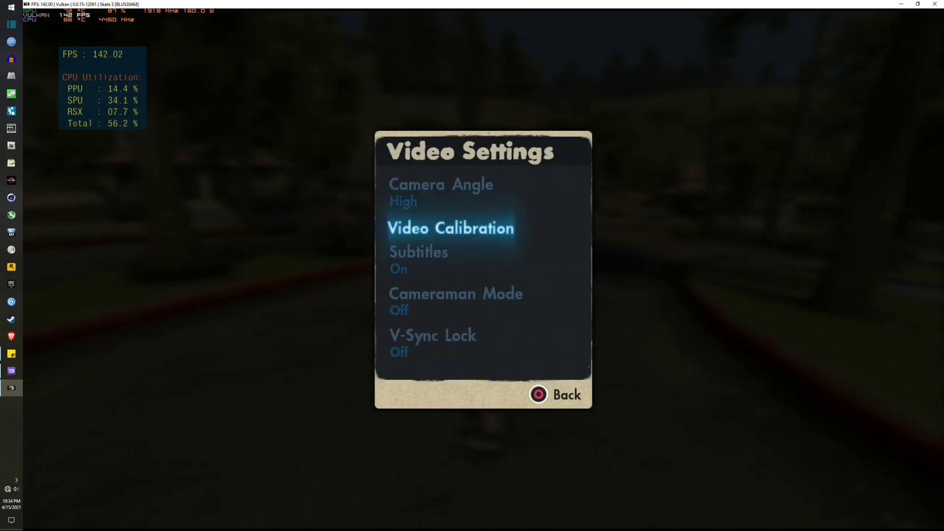
- In the running Skate 3 game, back out of the Video Settings and Game Settings menus to return to gameplay
{"action": "key", "text": "Up"}
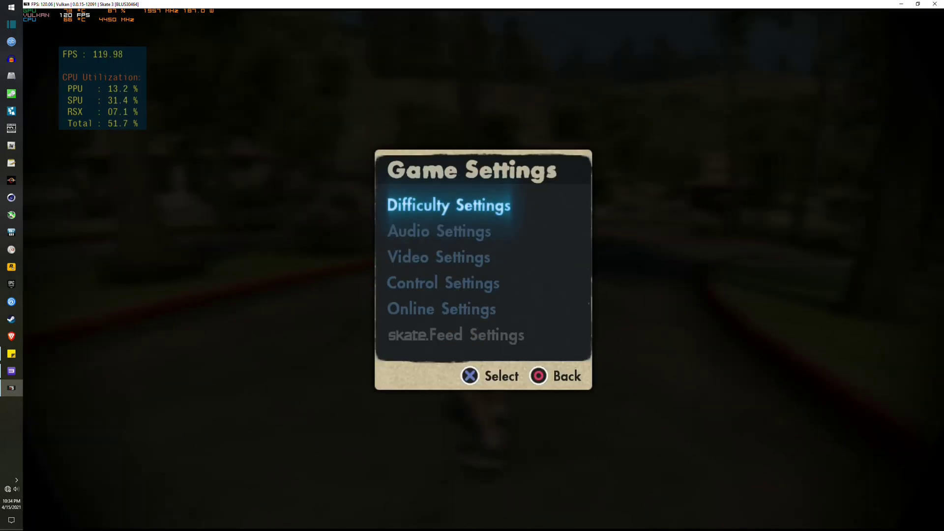
{"action": "key", "text": "c"}
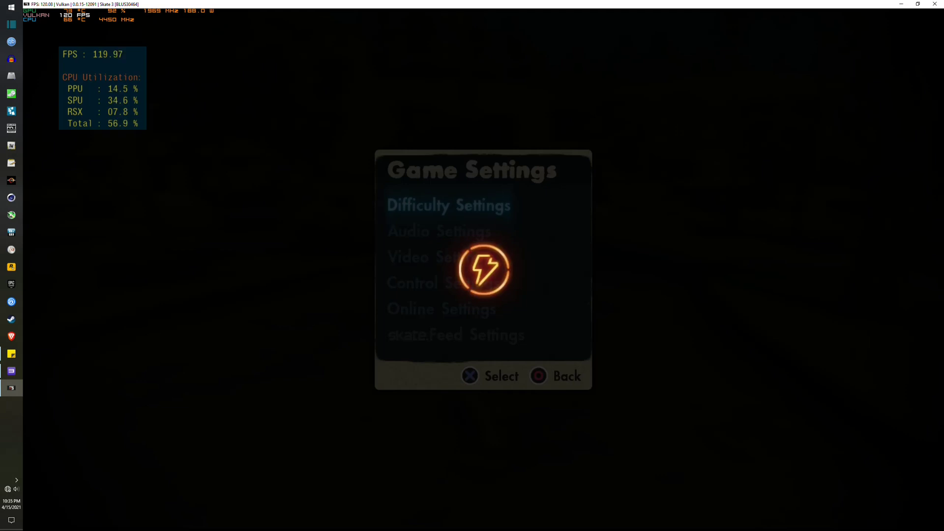
{"action": "key", "text": "c"}
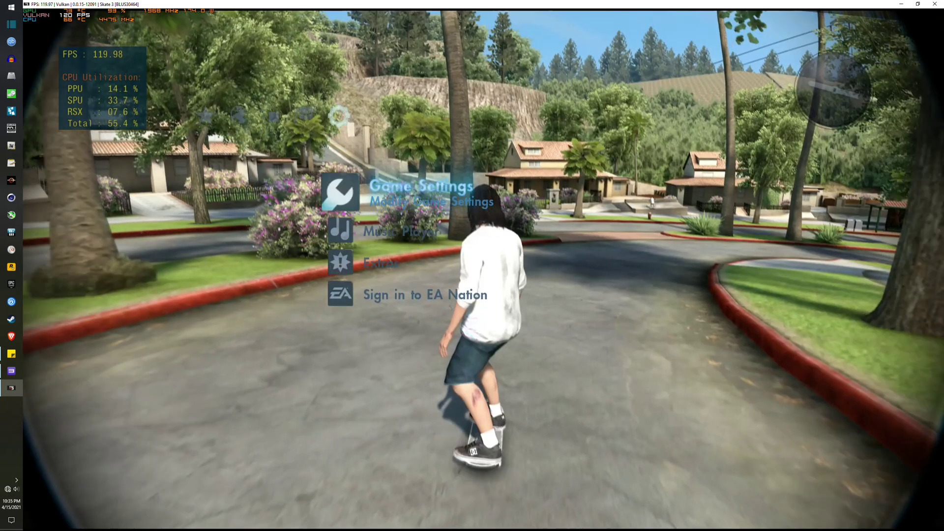